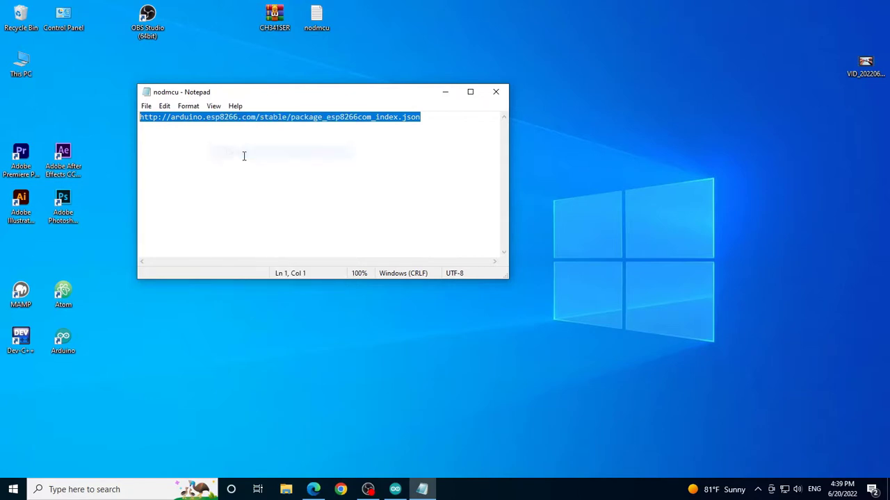
click(494, 95)
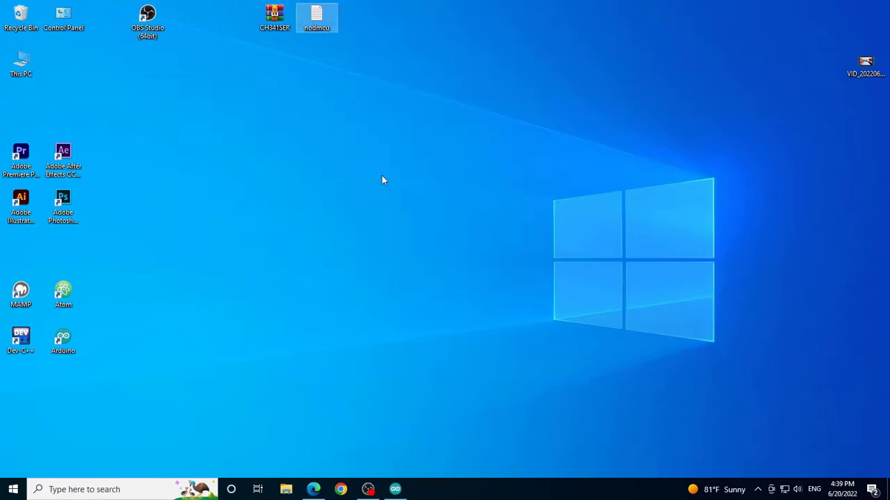
click(395, 489)
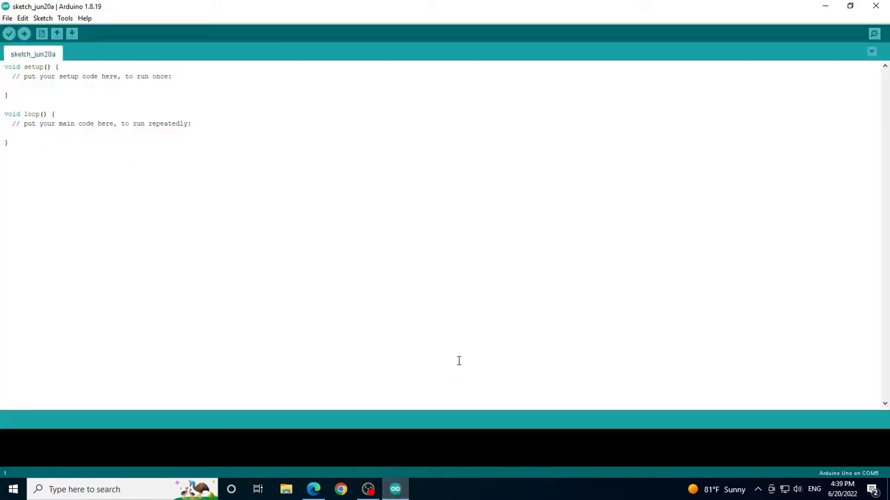
click(61, 23)
click(7, 21)
click(7, 19)
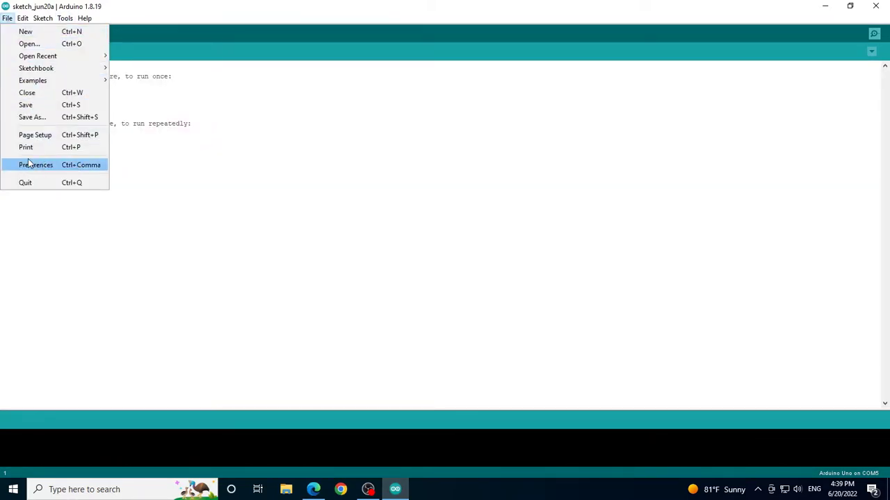
click(60, 166)
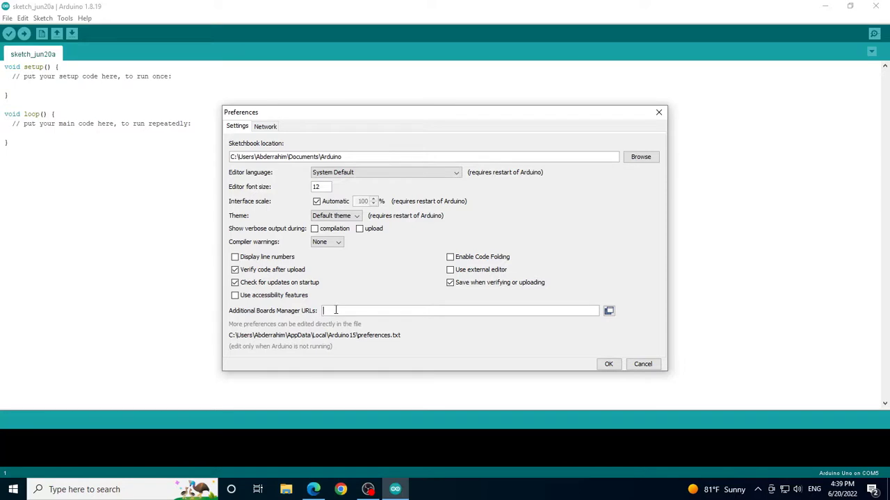
key(ctrl+v)
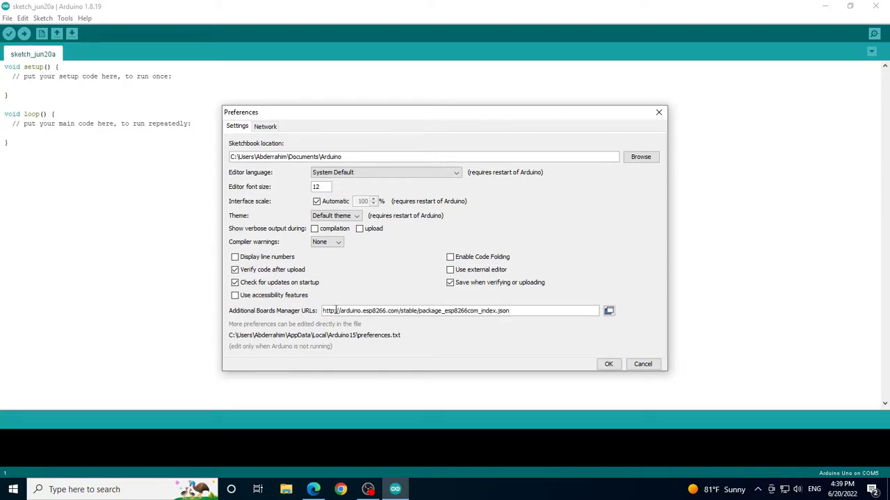
click(608, 364)
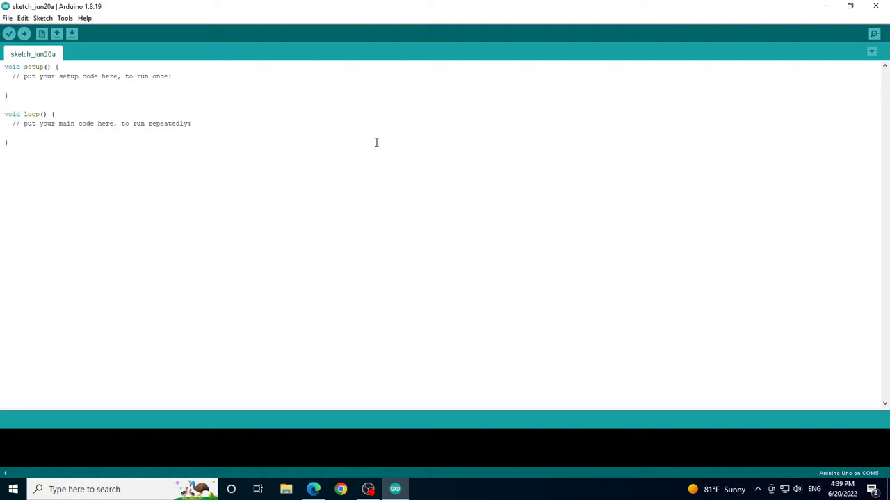
Find the esp8266 package by ESP8266 Community in the Boards Manager and install version 3.0.2
click(64, 18)
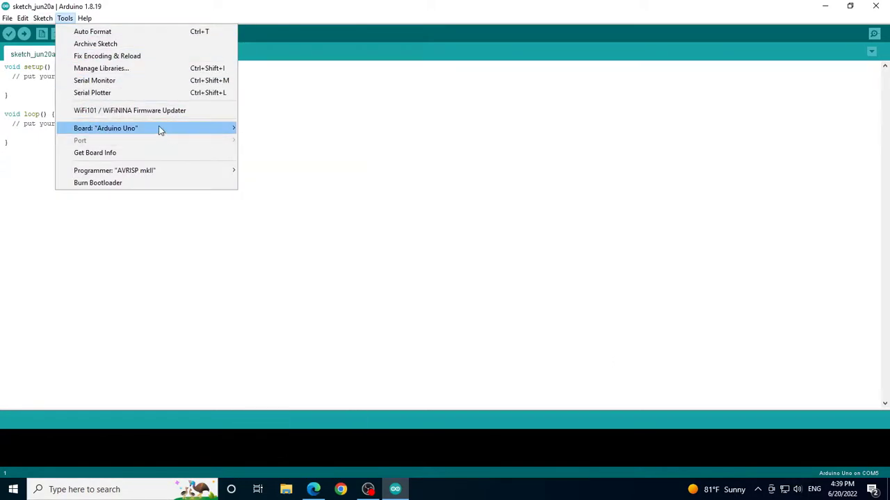
mouse_move(159, 128)
click(266, 129)
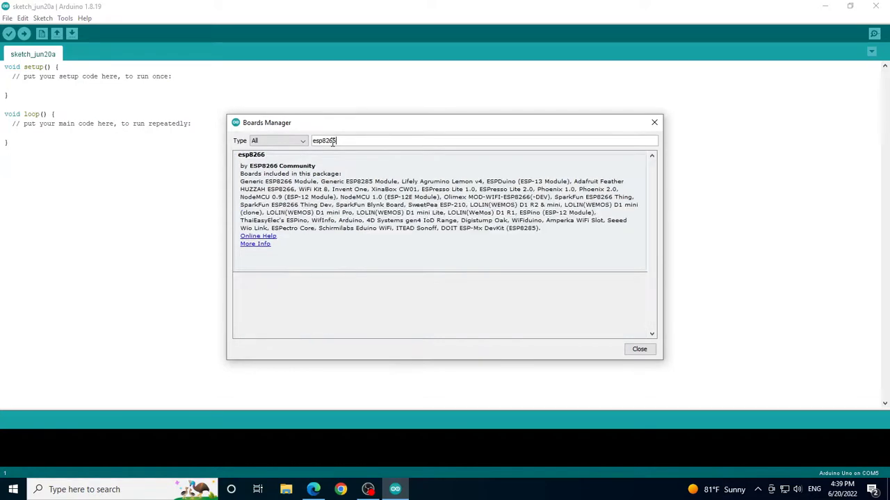
mouse_move(258, 170)
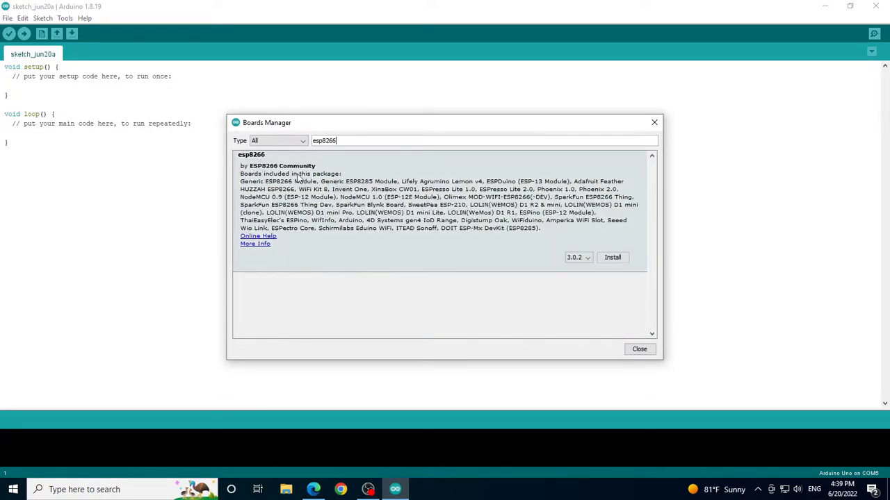
click(613, 259)
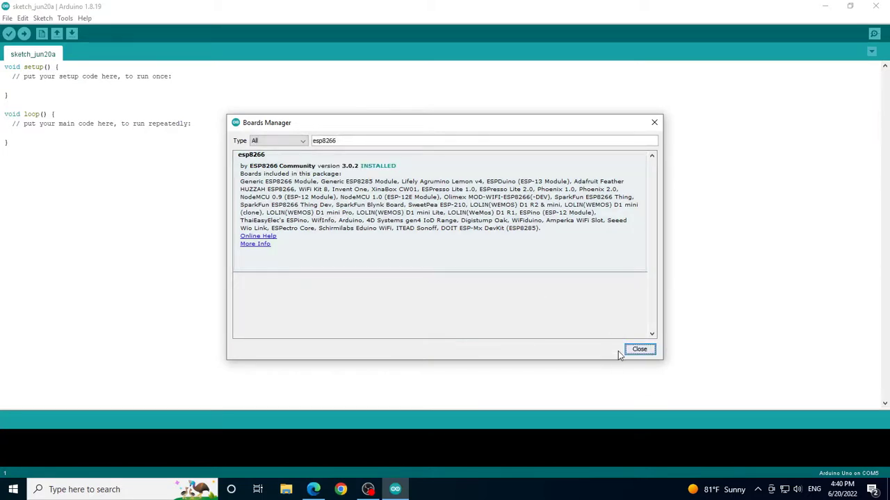
click(639, 351)
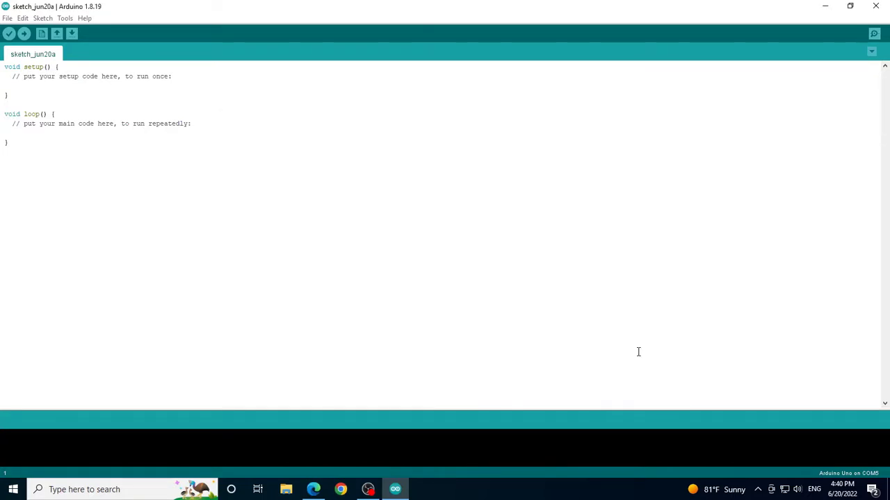
Select NodeMCU 0.9 (ESP-12 Module) from the ESP8266 boards as the target board
click(65, 18)
mouse_move(199, 135)
mouse_move(295, 144)
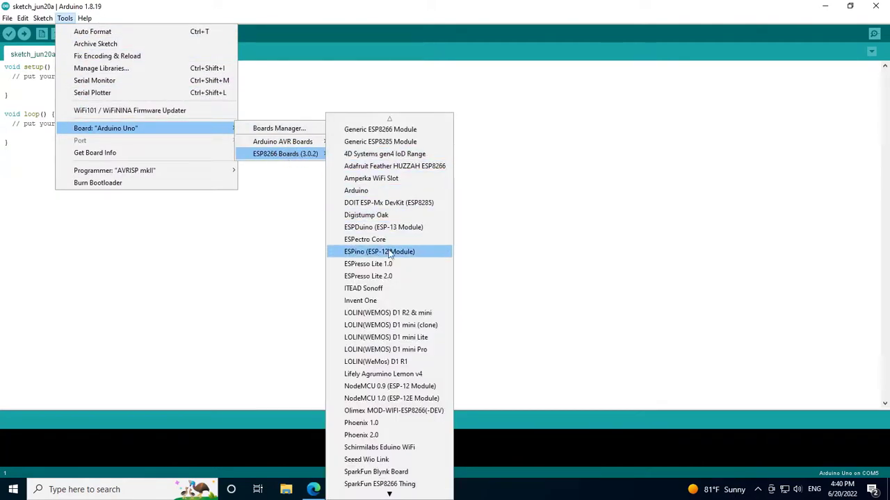
scroll(391, 330, down, 2)
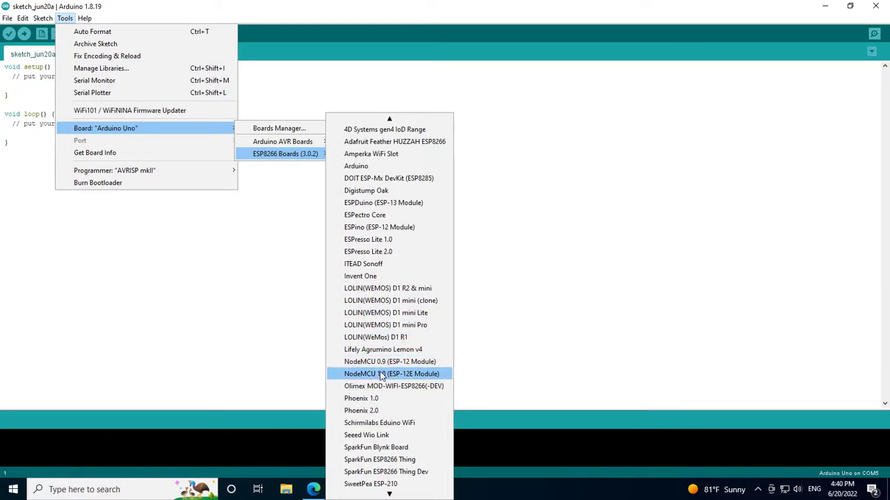
click(390, 364)
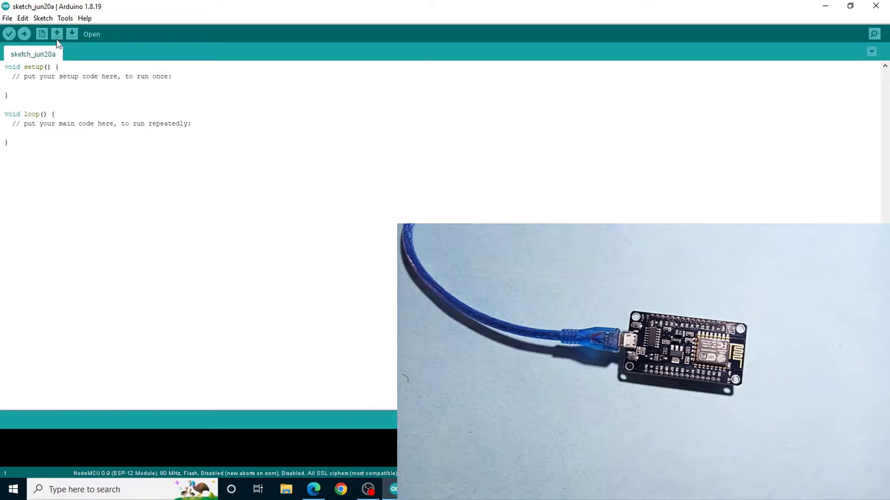
Check whether a serial port is available for the connected NodeMCU board
click(65, 18)
mouse_move(42, 18)
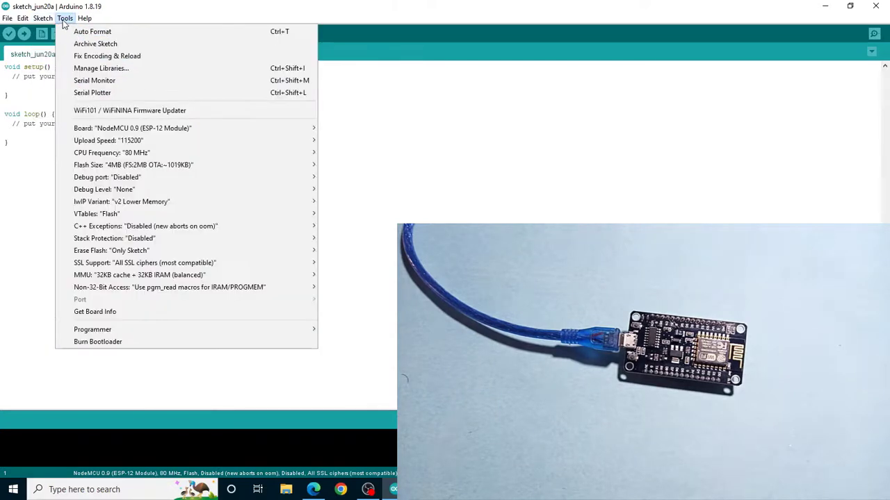
mouse_move(80, 278)
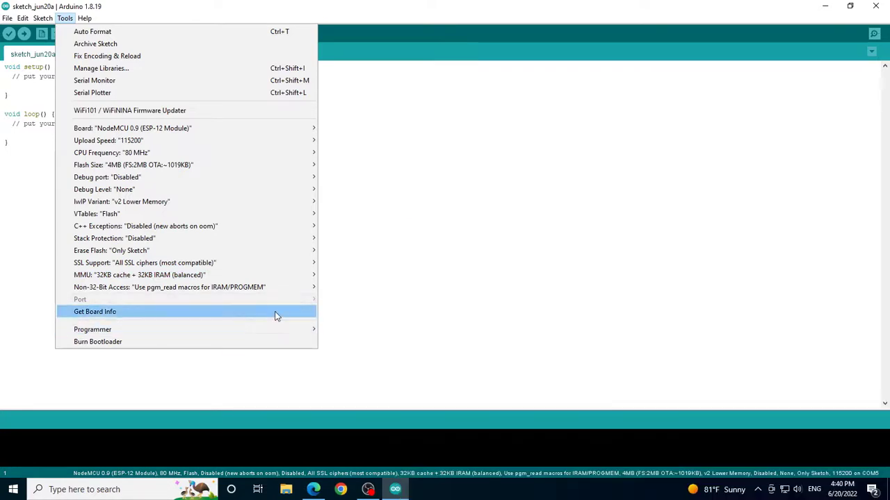
click(390, 242)
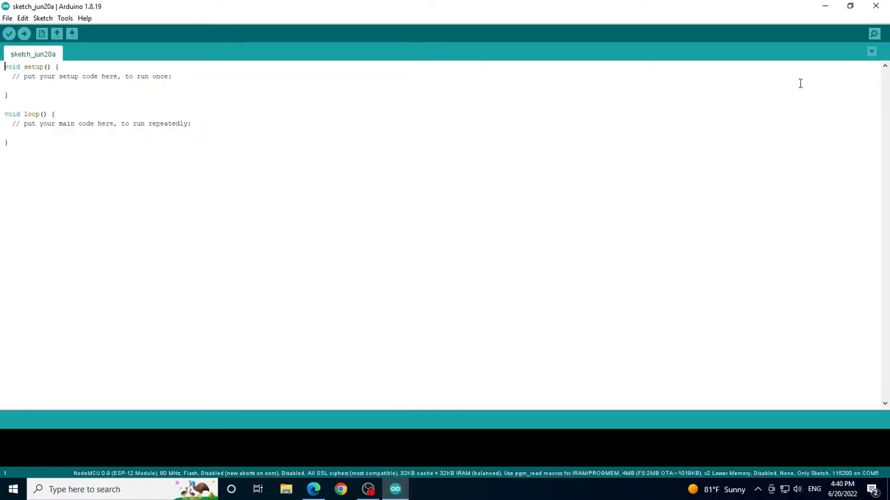
Extract the CH341SER archive onto the Windows desktop and open the extracted folder
click(823, 6)
drag(274, 14, 271, 138)
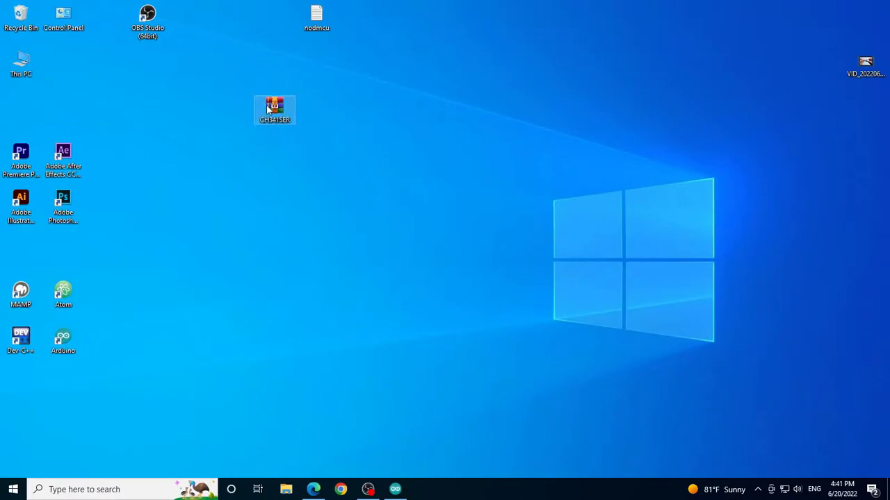
right_click(267, 109)
click(316, 167)
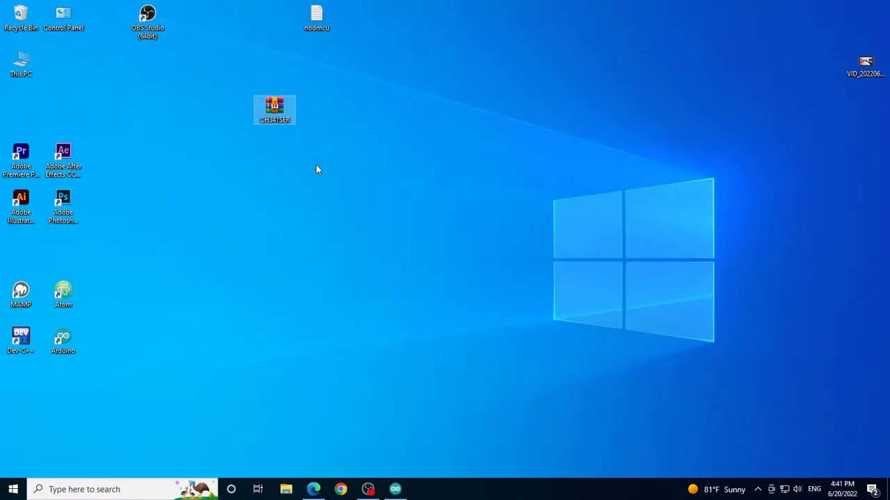
drag(20, 108, 330, 137)
double_click(318, 111)
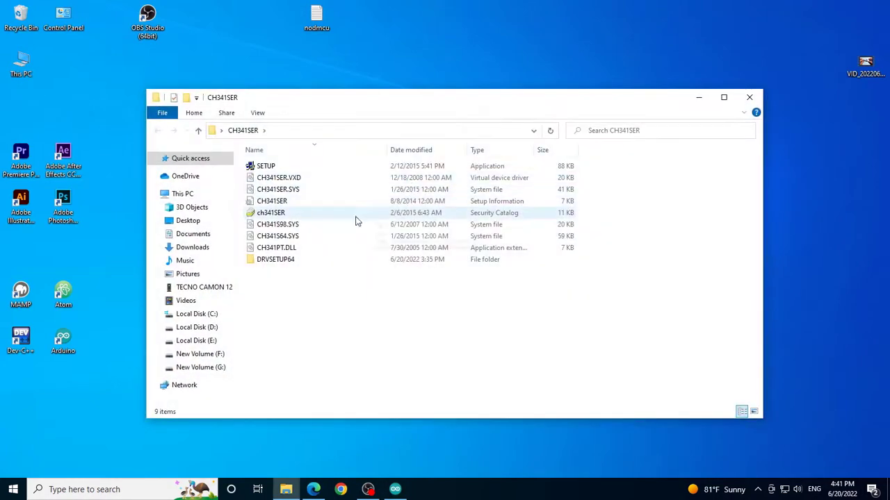
Run SETUP from the CH341SER folder, install the CH341SER.INF driver, and close the installer and folder
double_click(282, 169)
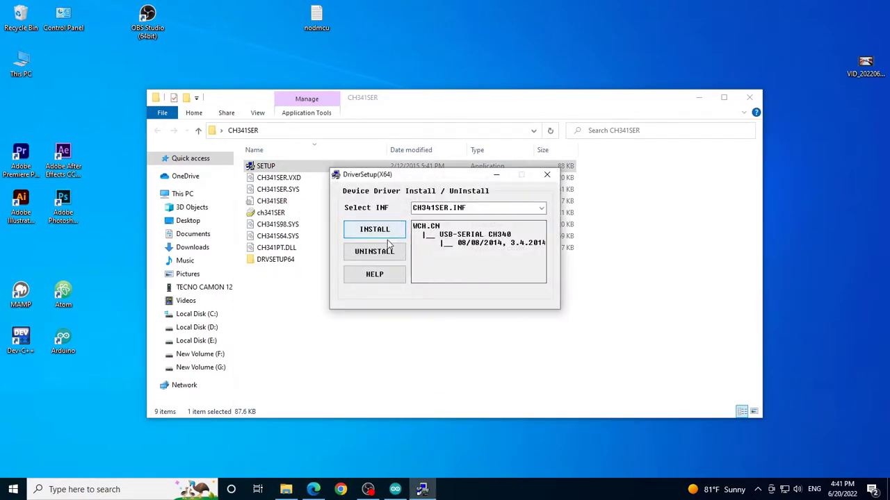
click(370, 233)
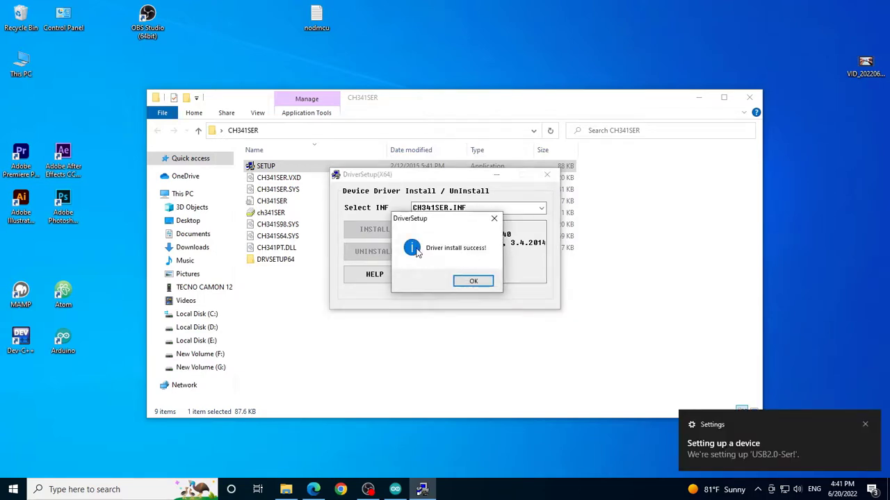
click(476, 282)
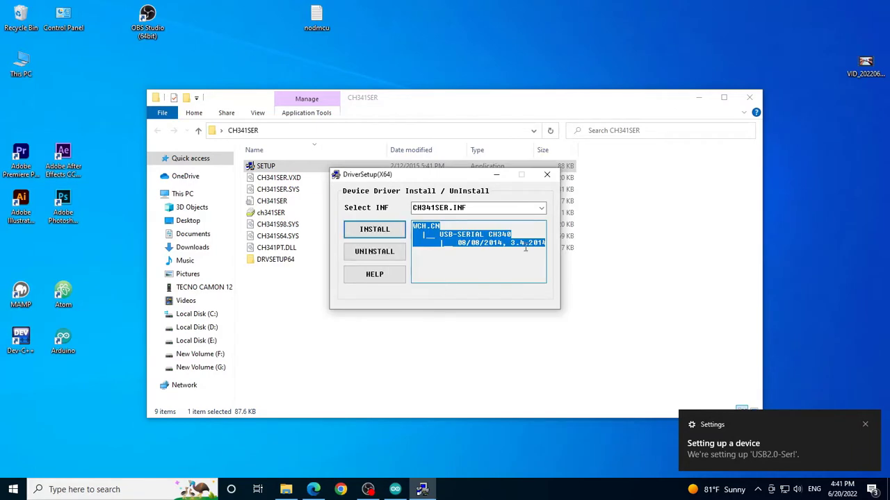
click(547, 174)
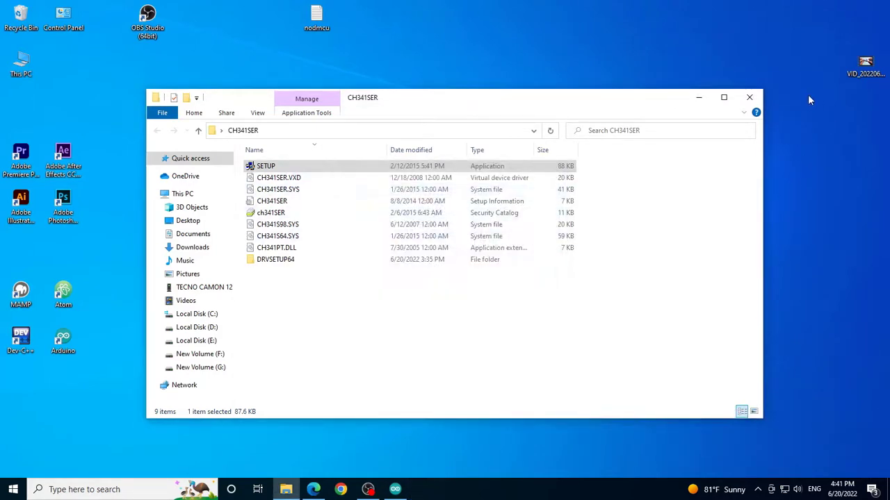
click(747, 97)
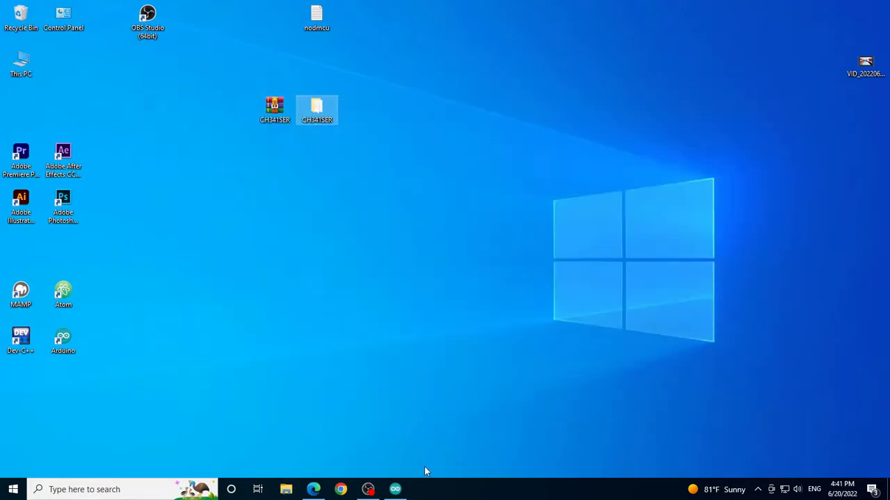
Switch back to the Arduino IDE and select COM5 as the port
click(394, 489)
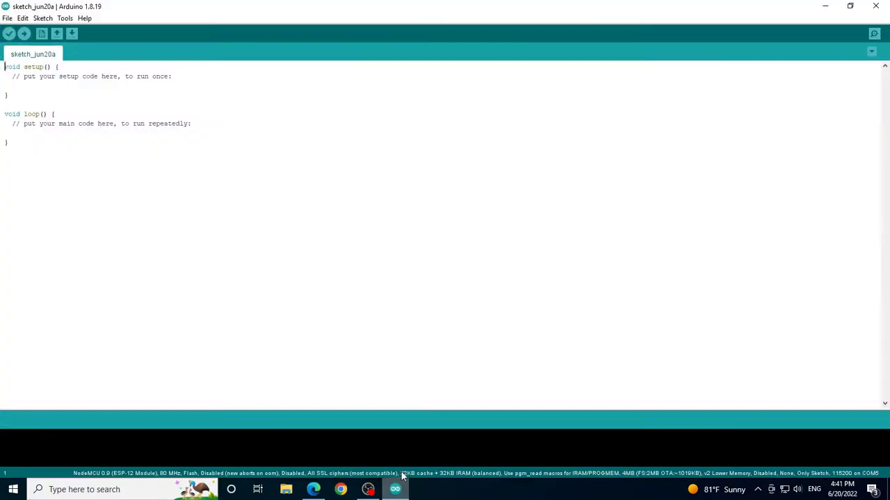
click(65, 18)
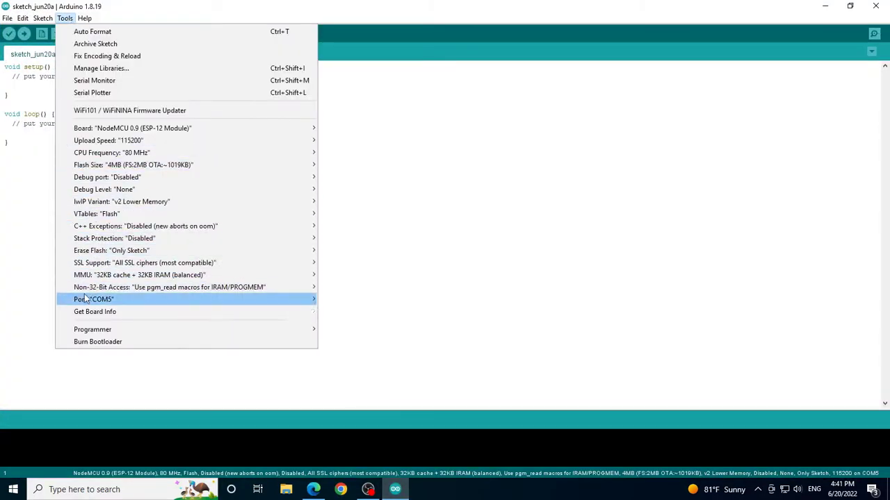
mouse_move(147, 300)
click(340, 312)
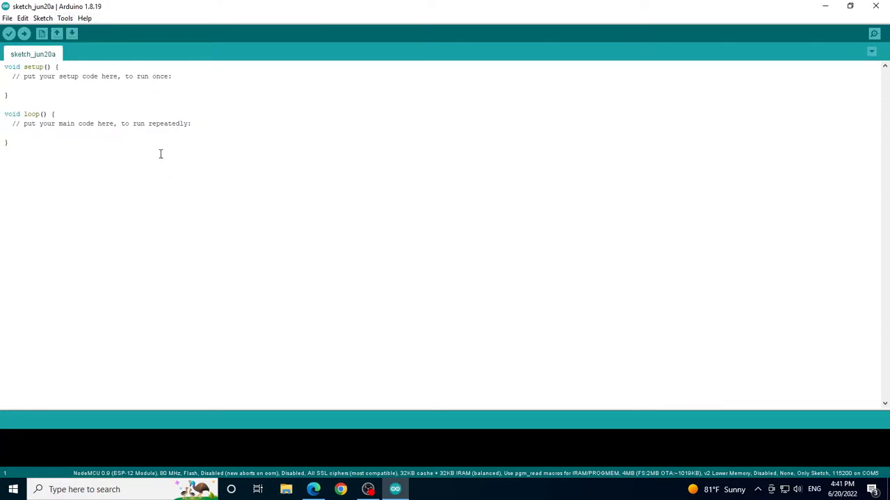
click(7, 19)
click(26, 31)
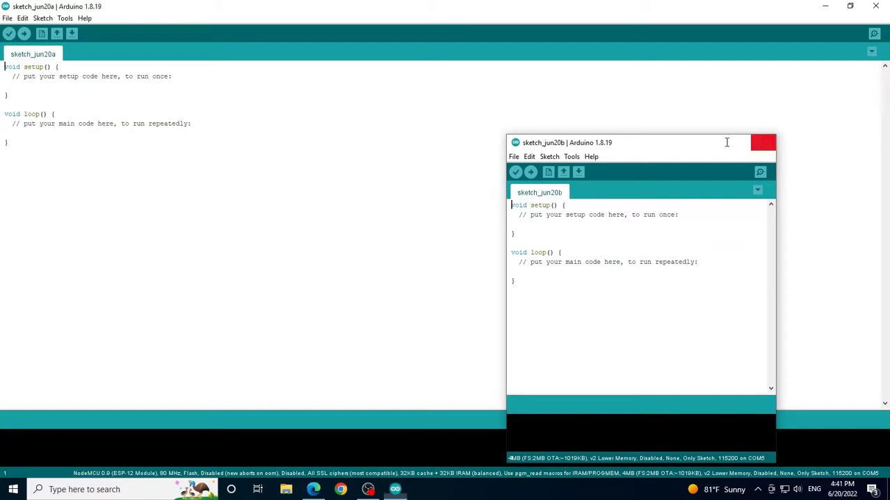
click(762, 143)
Open the built-in Blink example from the Basics group, minimize the empty sketch, and maximize the Blink window
click(8, 19)
mouse_move(38, 82)
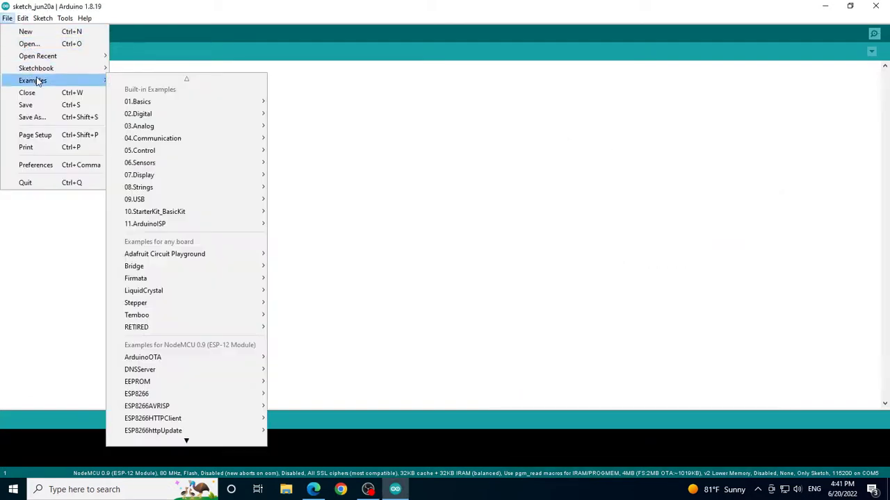
mouse_move(167, 101)
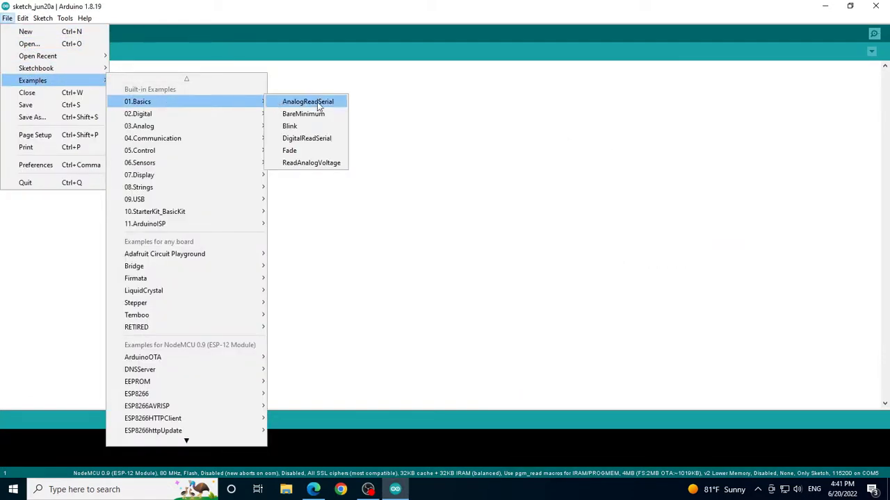
click(293, 127)
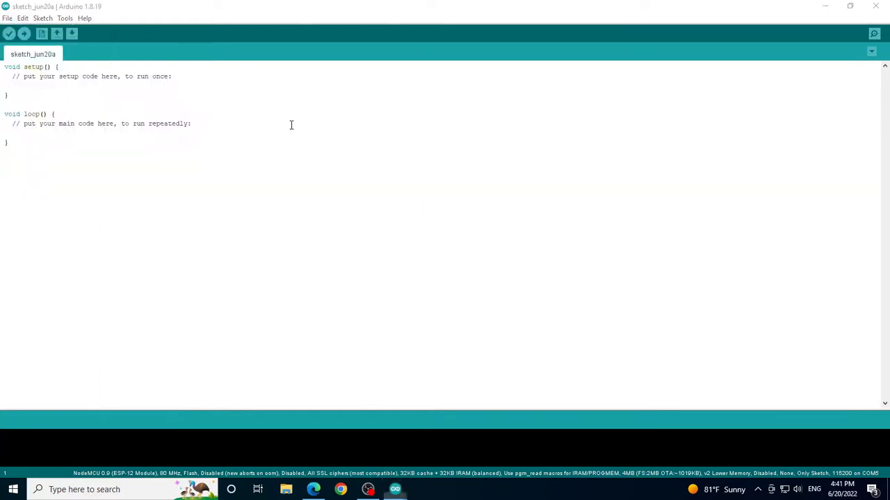
click(822, 5)
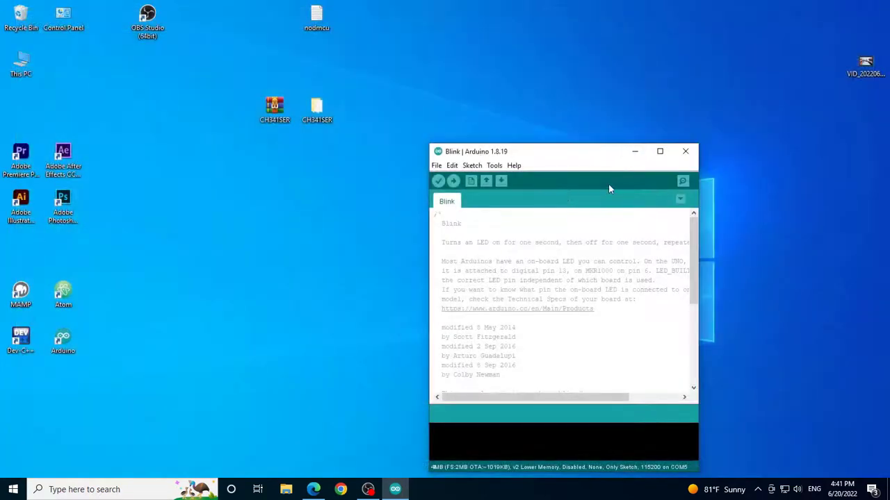
click(659, 150)
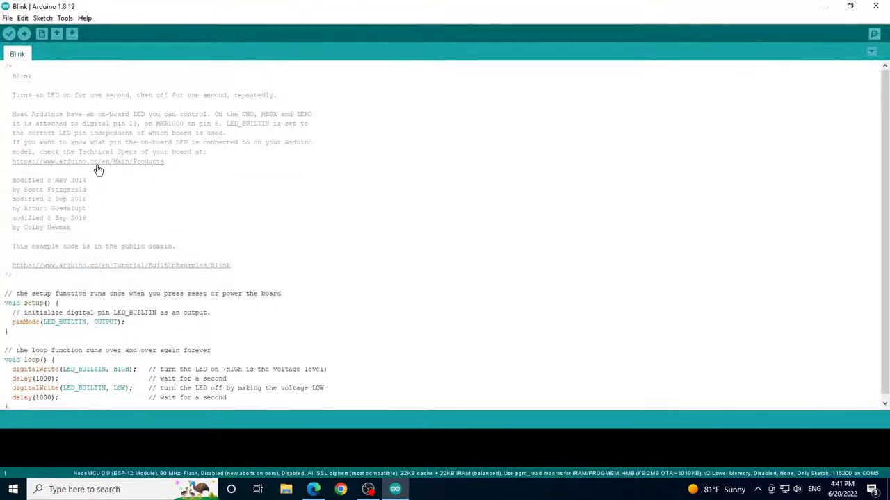
scroll(91, 188, down, 1)
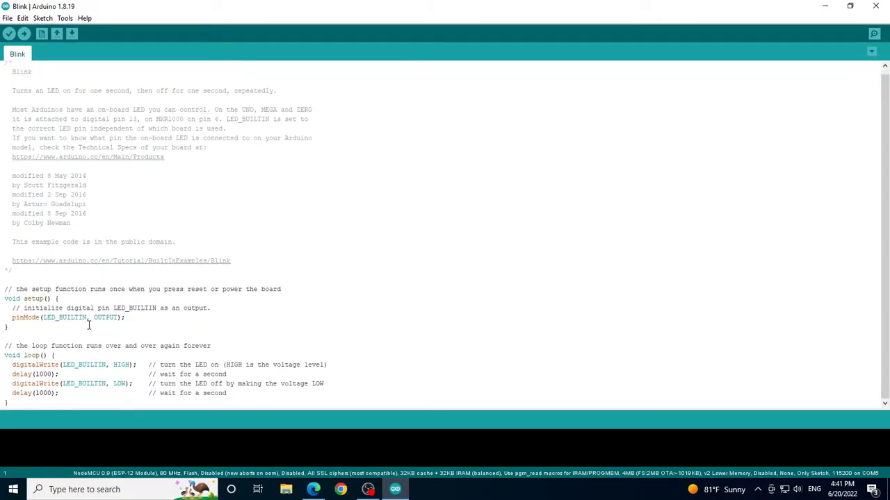
Check the selected port, then compile the Blink sketch and upload it to the NodeMCU board
click(64, 18)
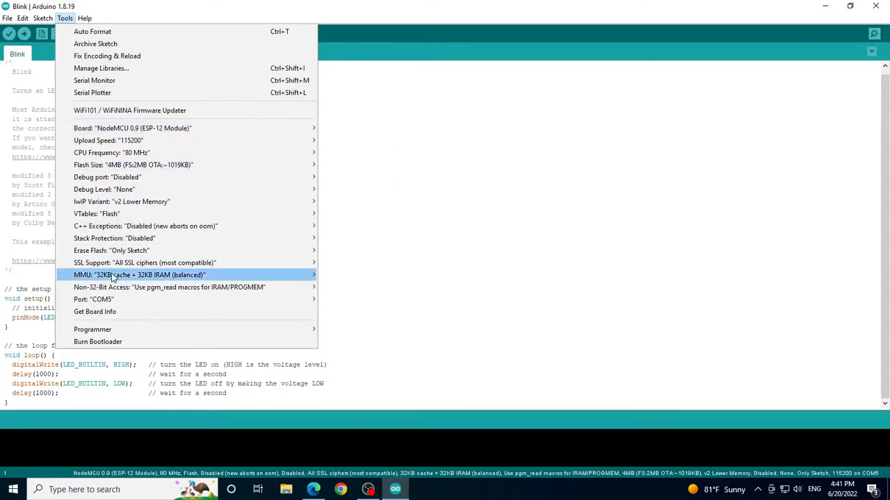
mouse_move(114, 299)
click(378, 206)
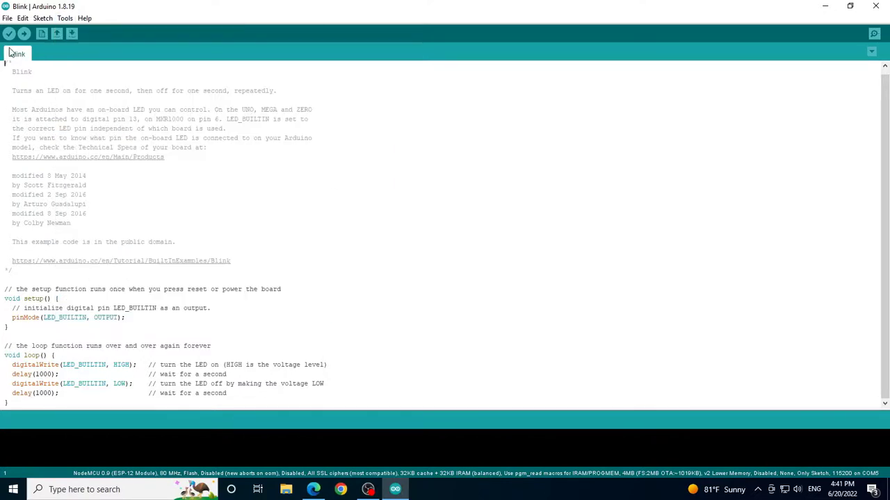
click(9, 32)
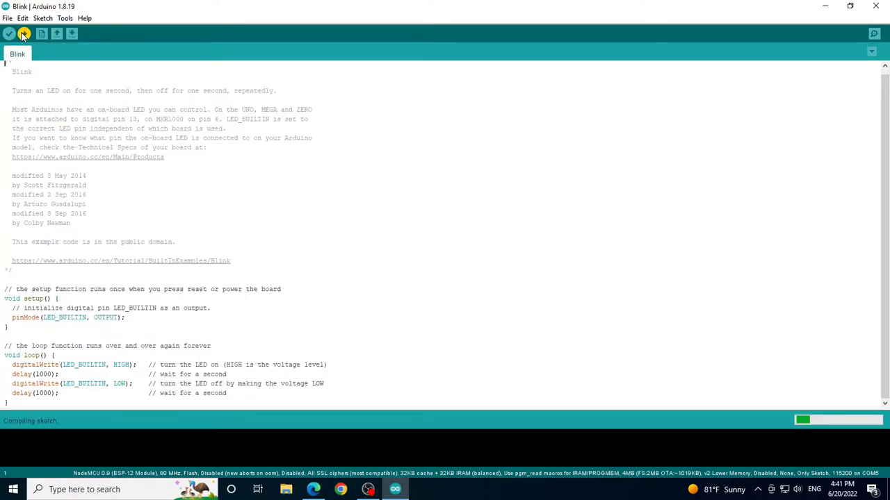
click(23, 34)
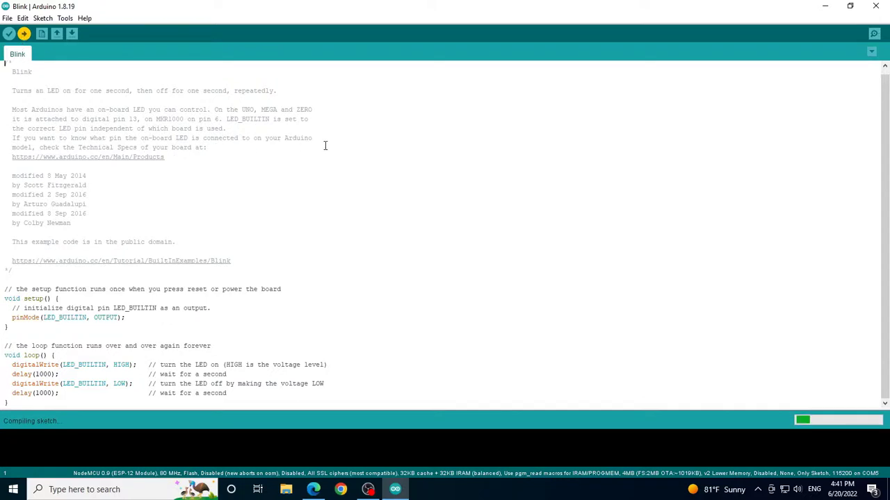